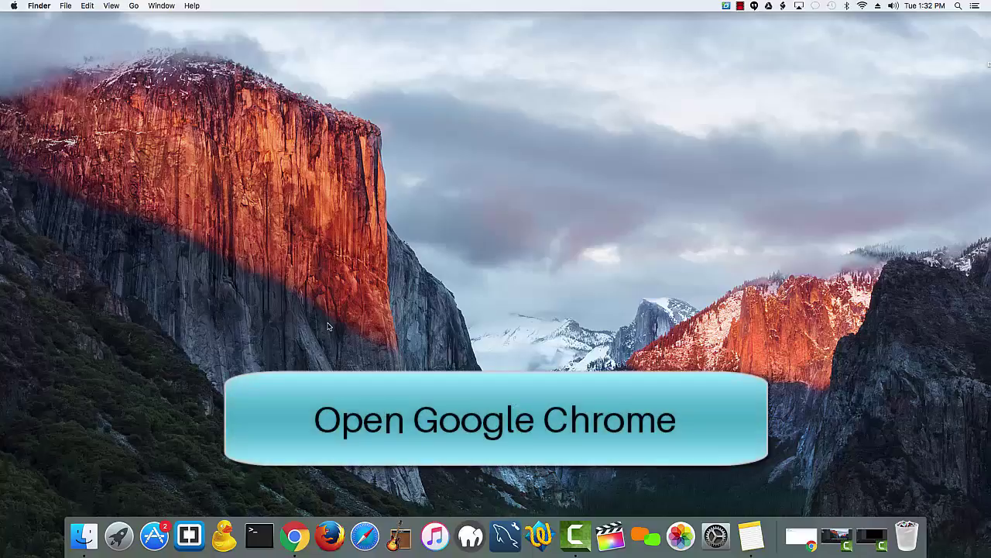
pyautogui.click(297, 538)
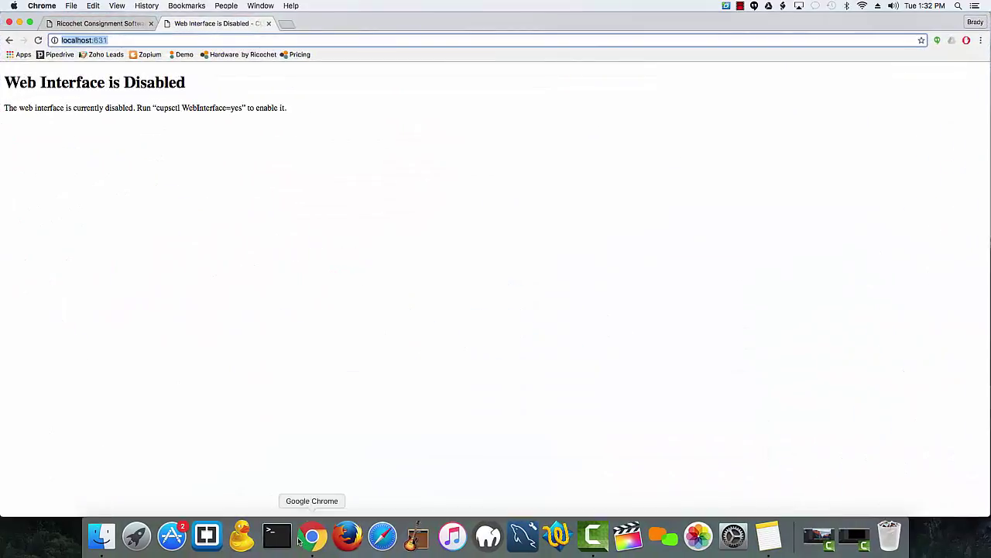
pyautogui.click(122, 42)
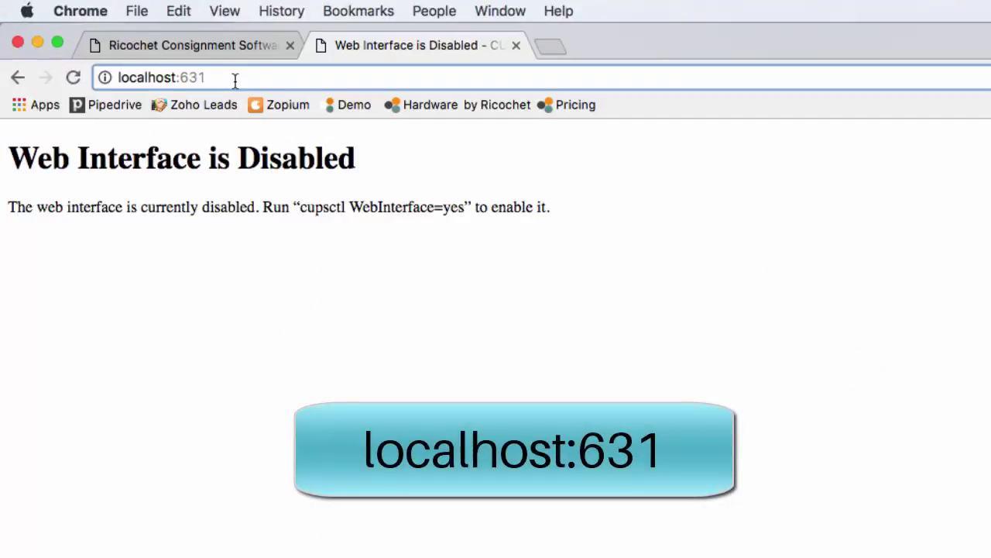
pyautogui.moveTo(213, 80); pyautogui.dragTo(116, 83)
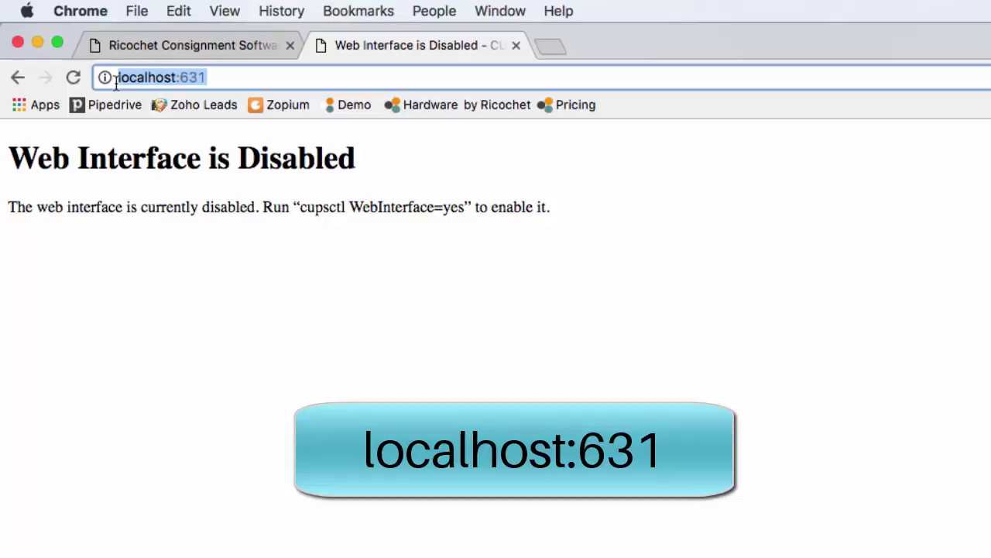
pyautogui.press('Escape')
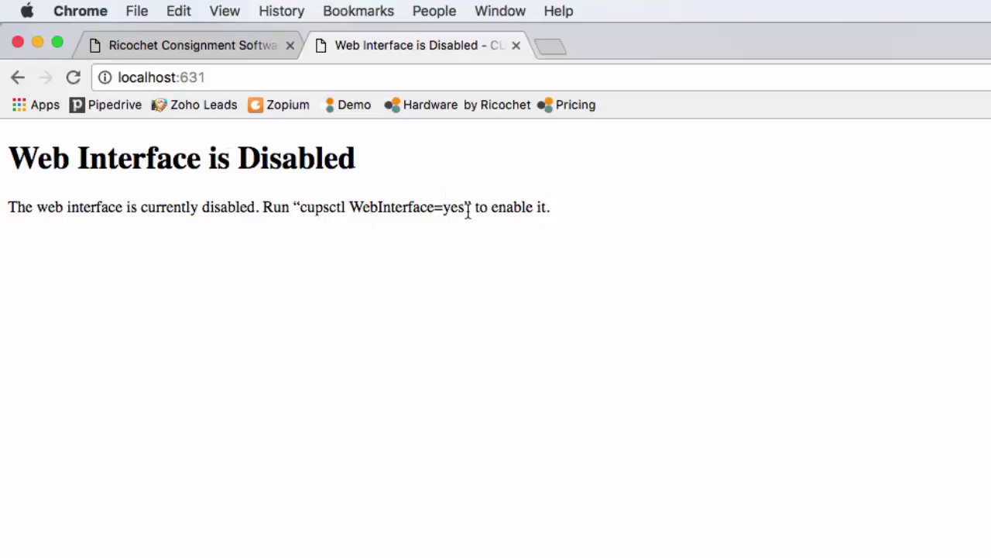
# Select and copy the text 'cupsctl WebInterface=yes' from the page's disabled-interface message.
pyautogui.moveTo(463, 208); pyautogui.dragTo(299, 210)
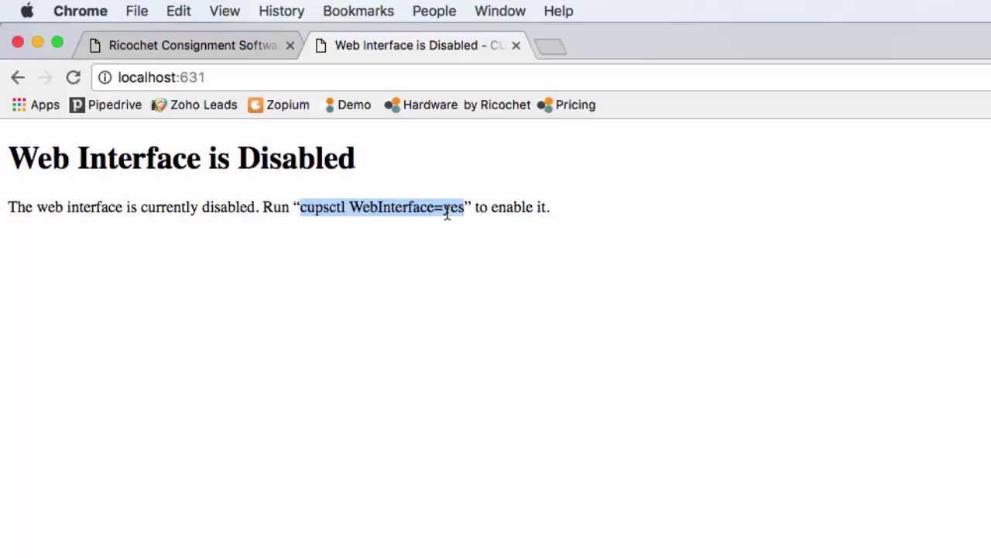
pyautogui.press('super+c')
pyautogui.rightClick(331, 209)
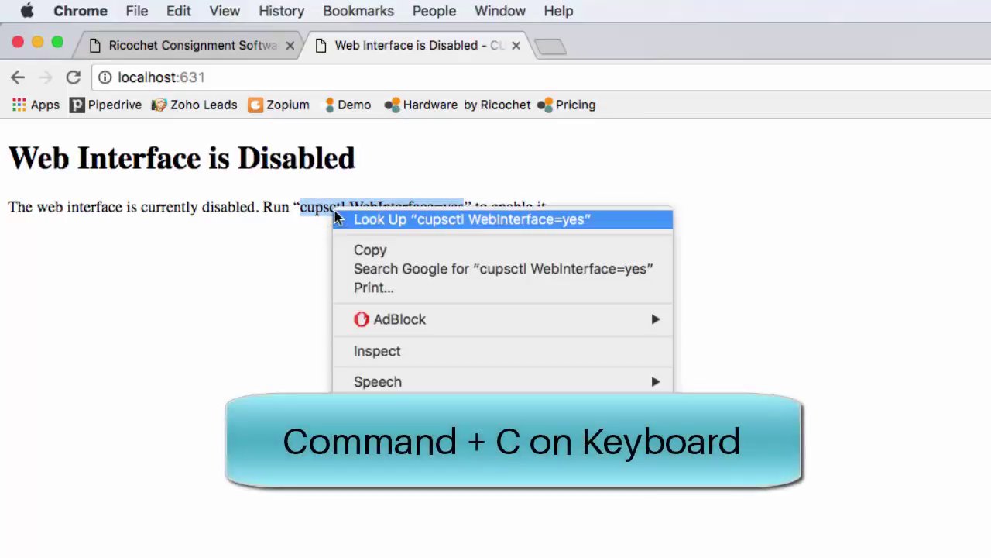
pyautogui.click(359, 248)
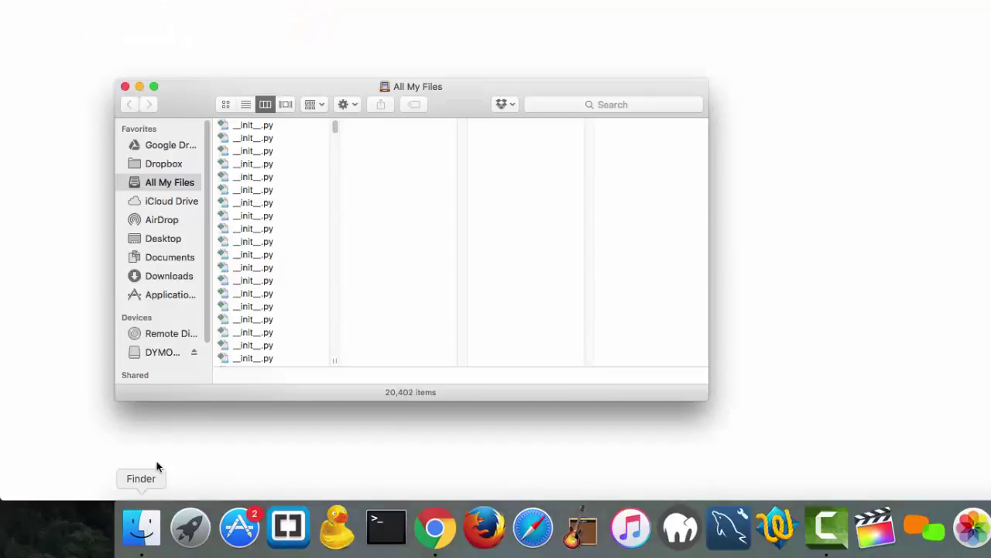
# Browse Finder to Applications › Utilities and select the Terminal app.
pyautogui.click(162, 296)
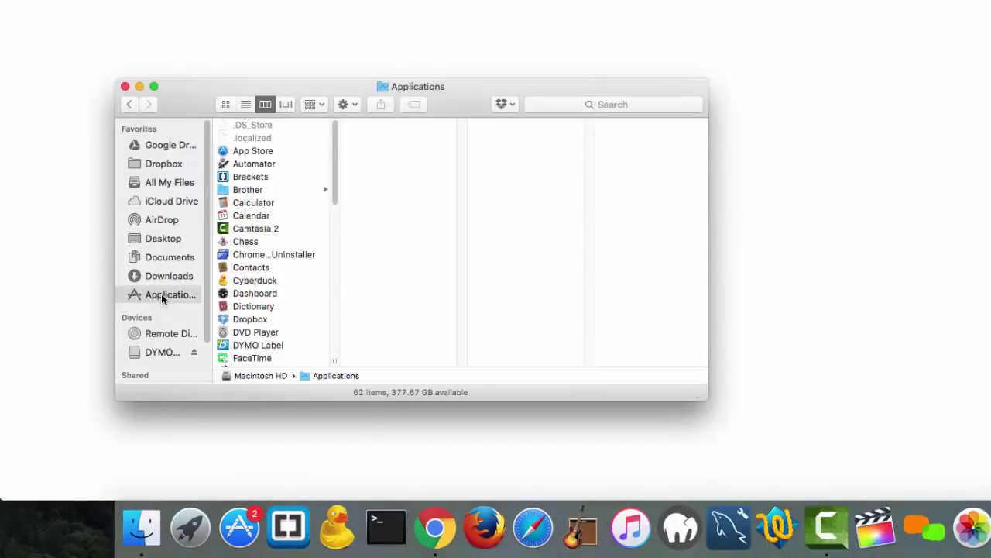
pyautogui.scroll(-1, 295, 259)
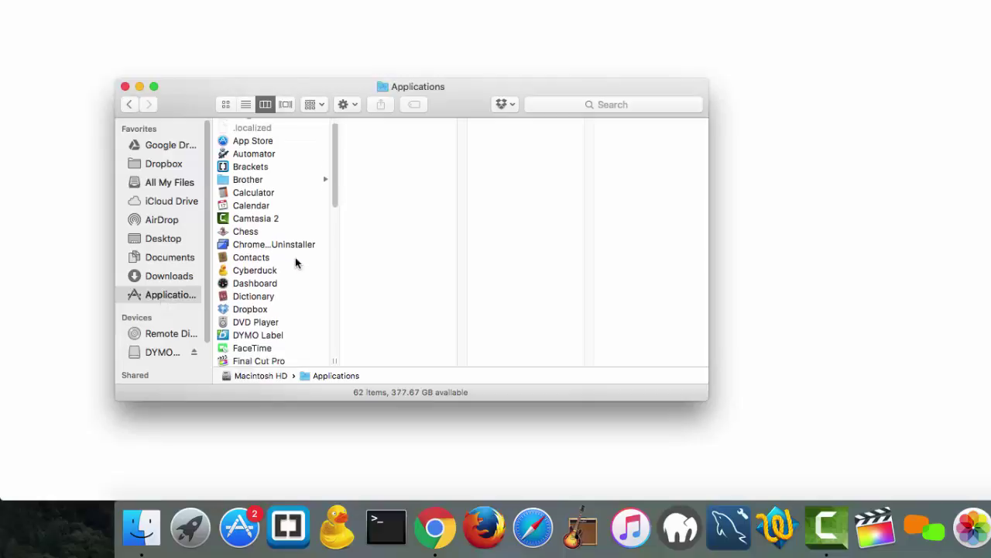
pyautogui.scroll(-10, 296, 261)
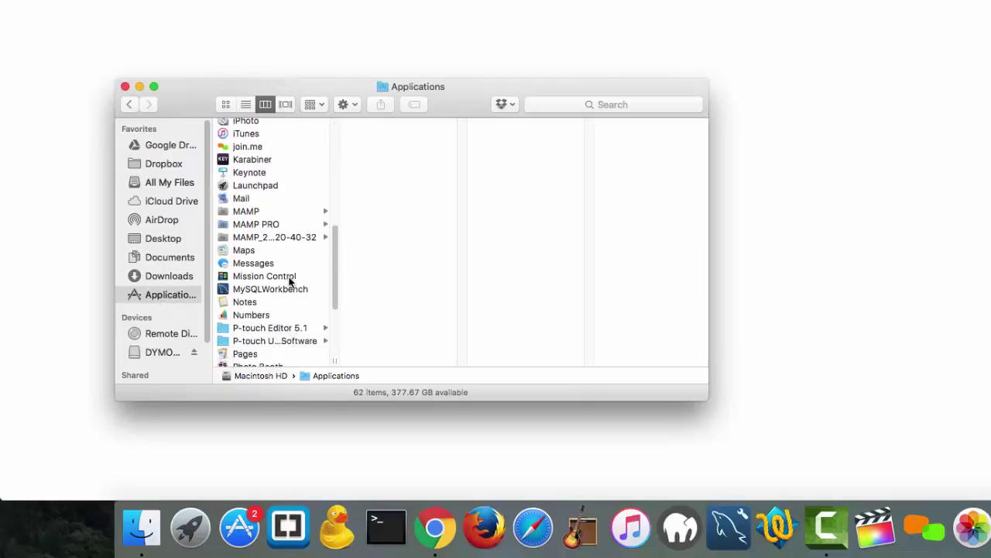
pyautogui.scroll(-8, 289, 282)
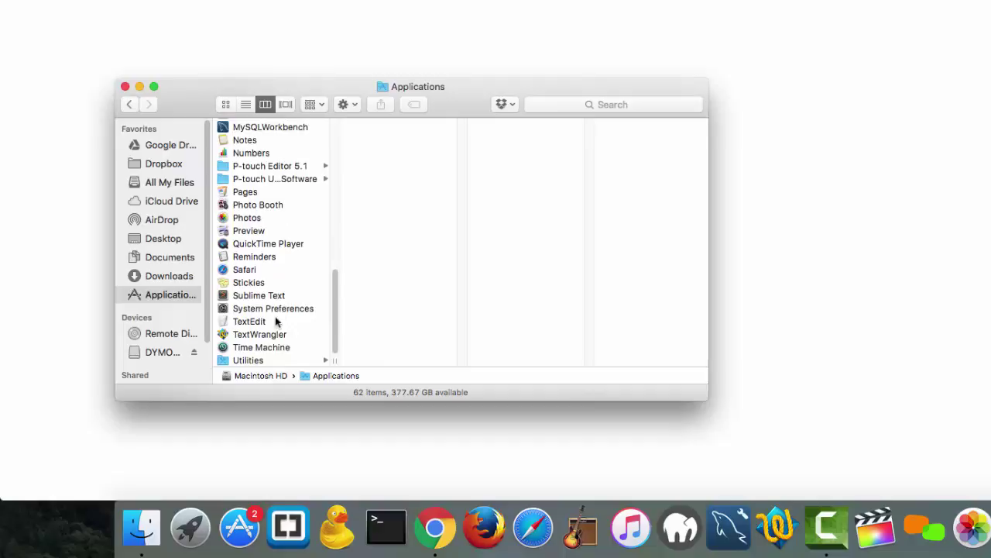
pyautogui.click(266, 361)
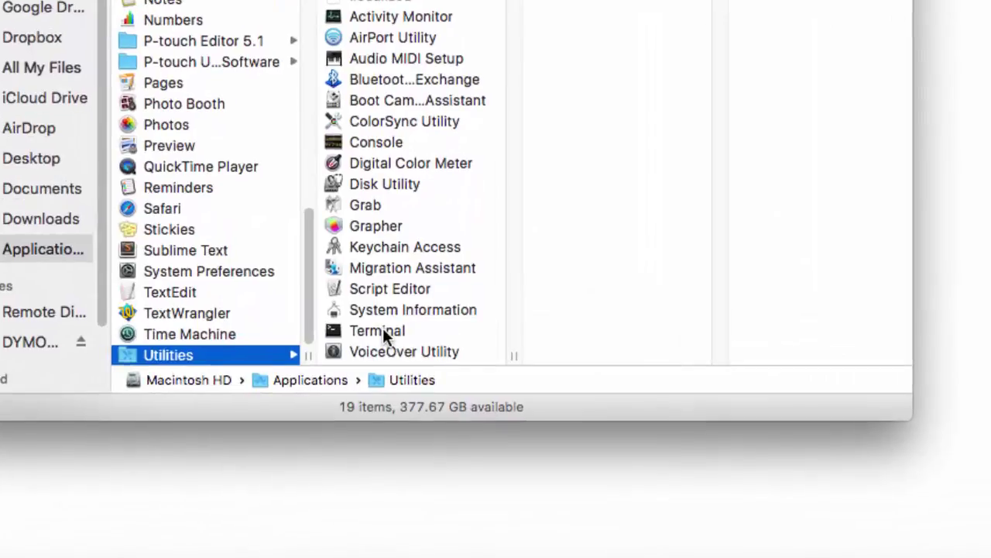
pyautogui.click(383, 343)
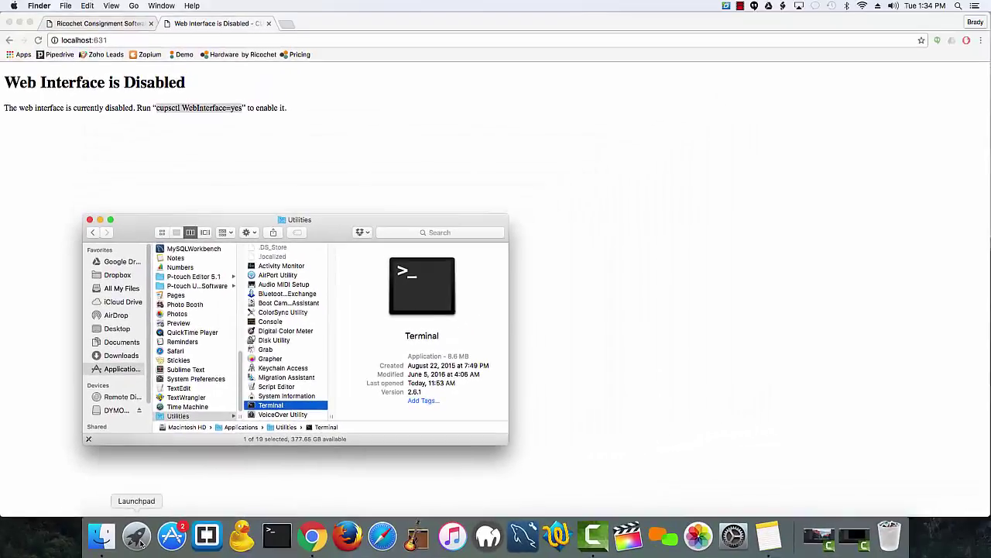
# Search Launchpad for 'term' and launch Terminal from the results.
pyautogui.click(157, 539)
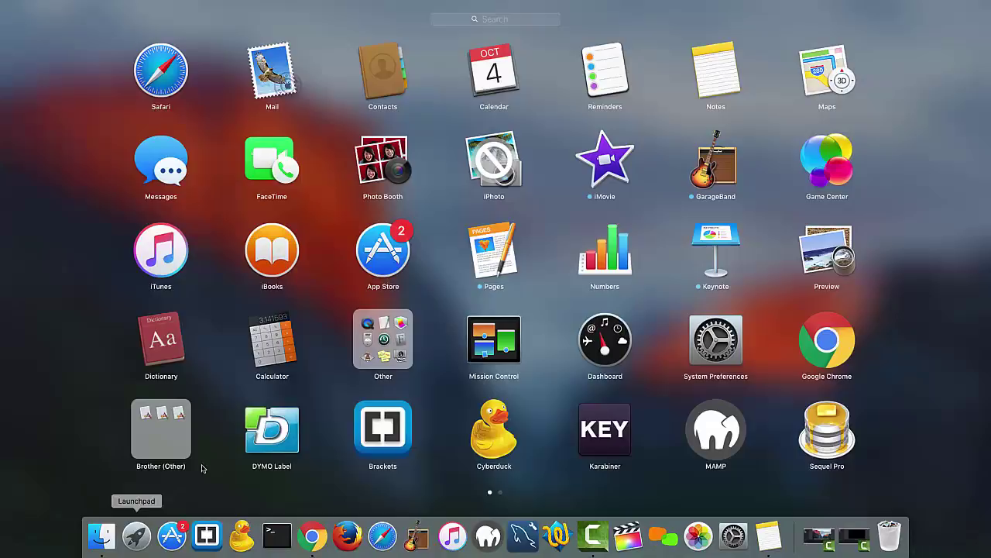
pyautogui.click(482, 21)
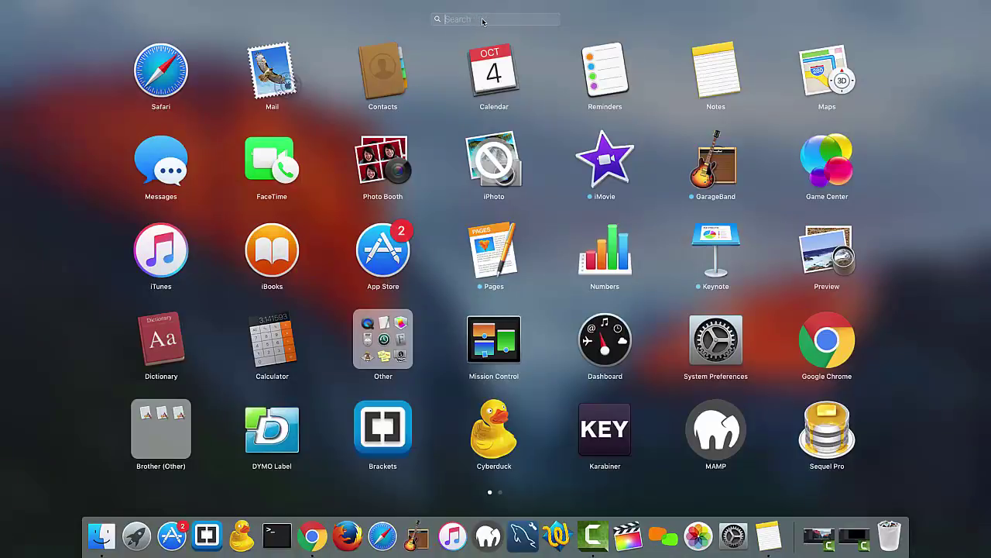
pyautogui.write('te')
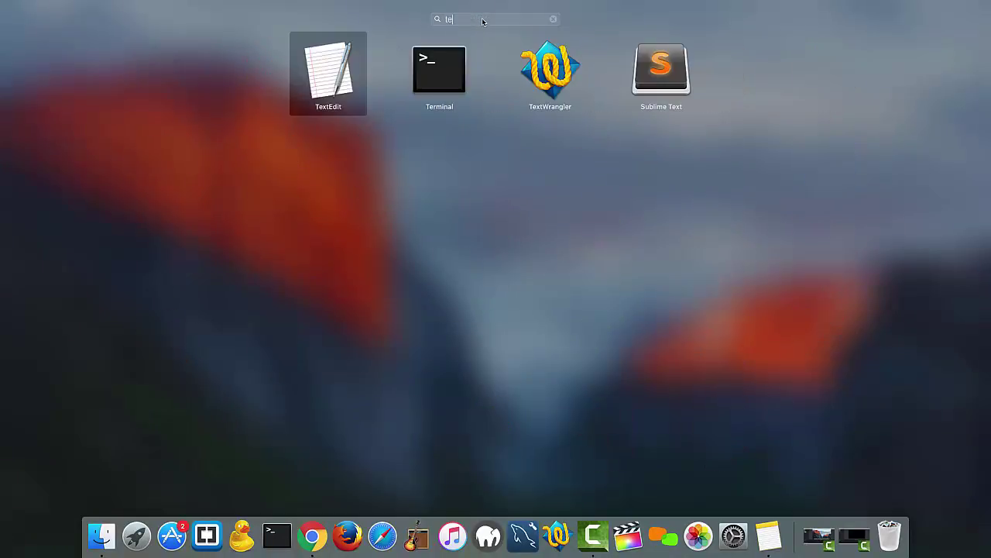
pyautogui.write('rmo')
pyautogui.press('BackSpace')
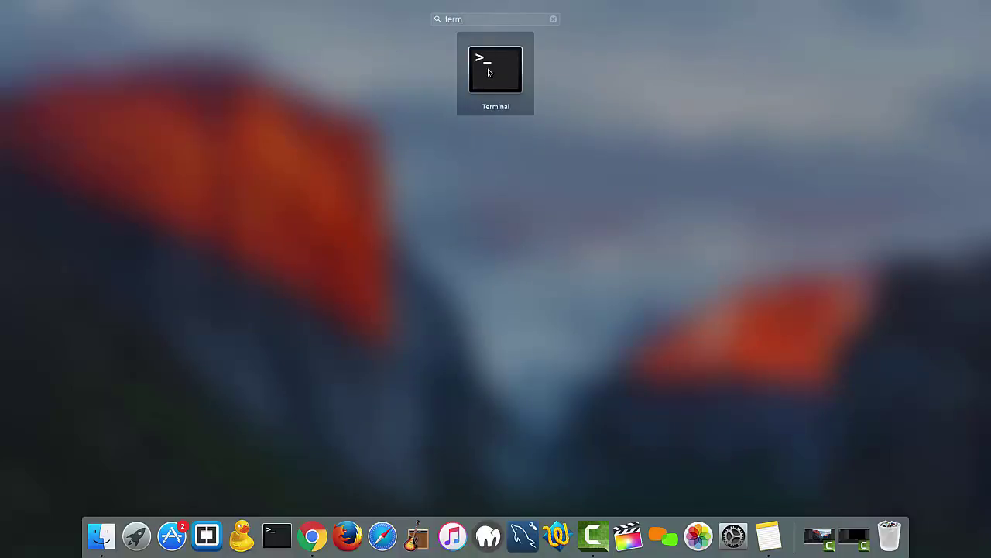
pyautogui.click(489, 72)
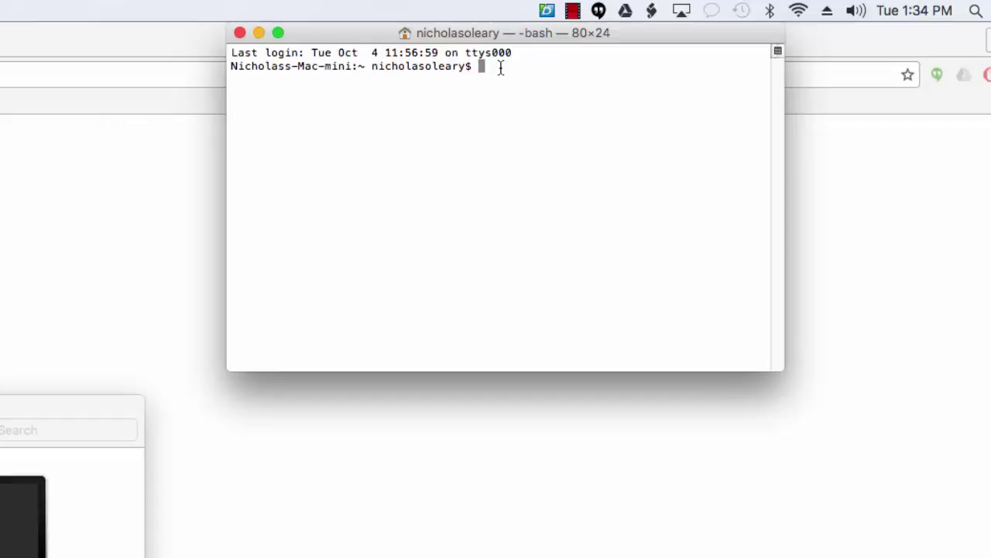
# Paste and run cupsctl WebInterface=yes at the prompt, then close the Terminal window.
pyautogui.press('super+v')
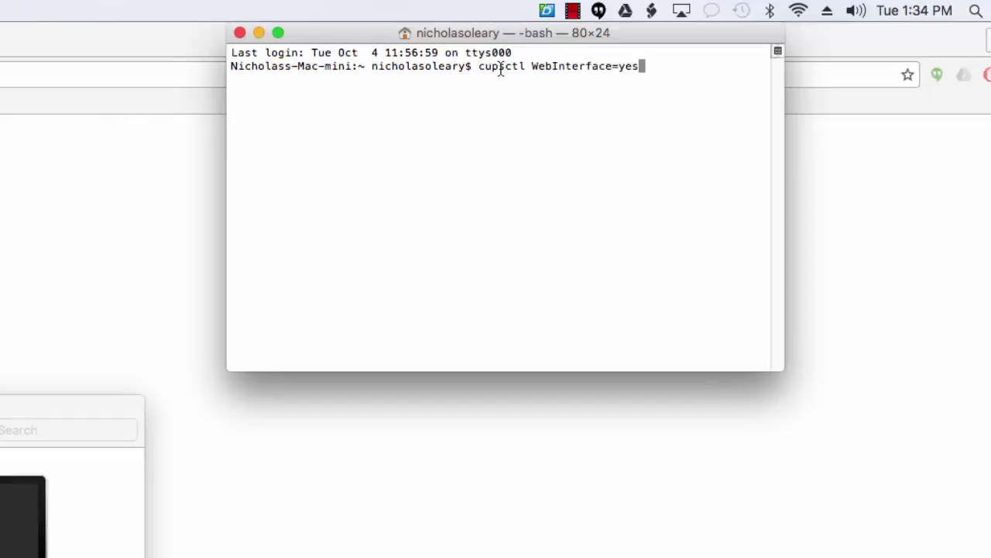
pyautogui.press('Return')
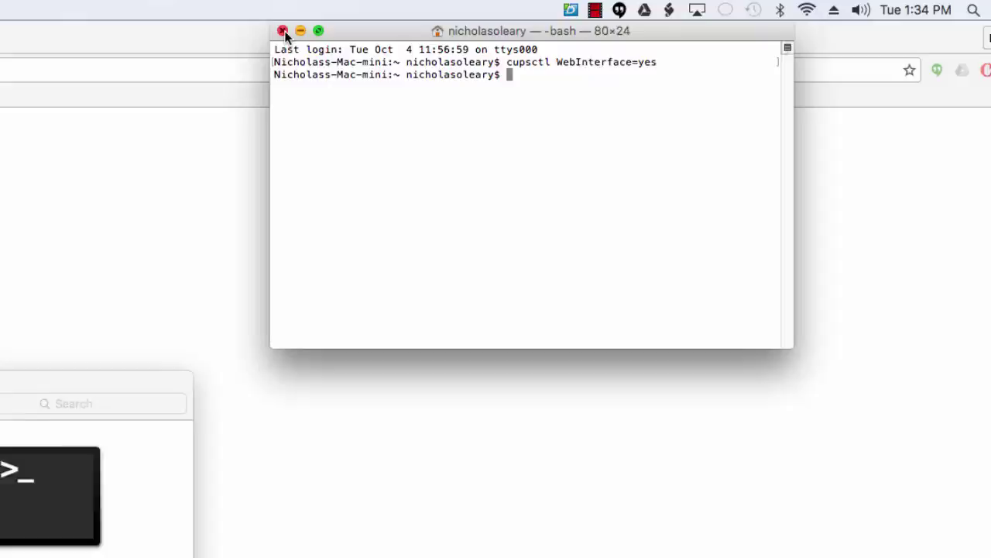
pyautogui.click(240, 34)
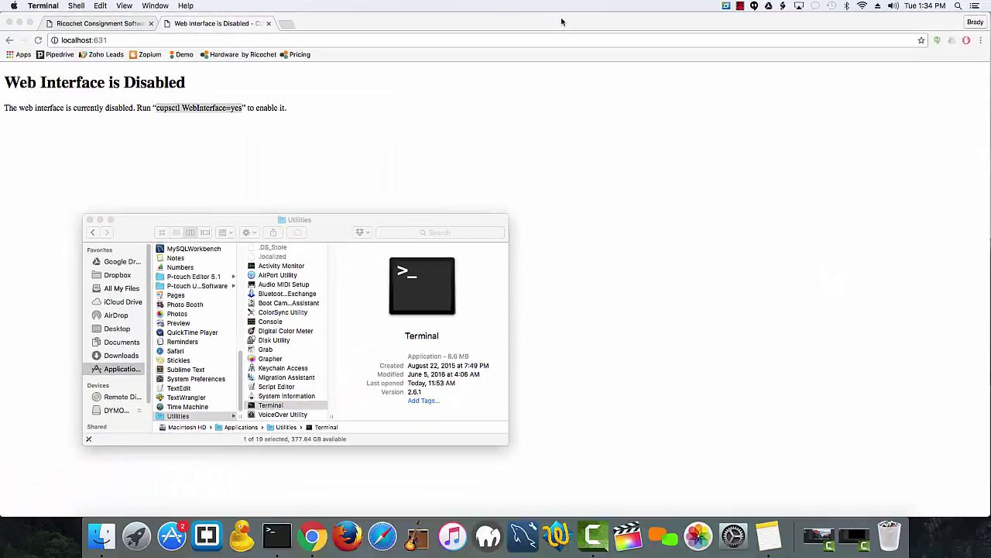
# Reload localhost:631 and go to Printers › DYMO_LabelWriter_450 › Administration › Set Default Options.
pyautogui.click(563, 21)
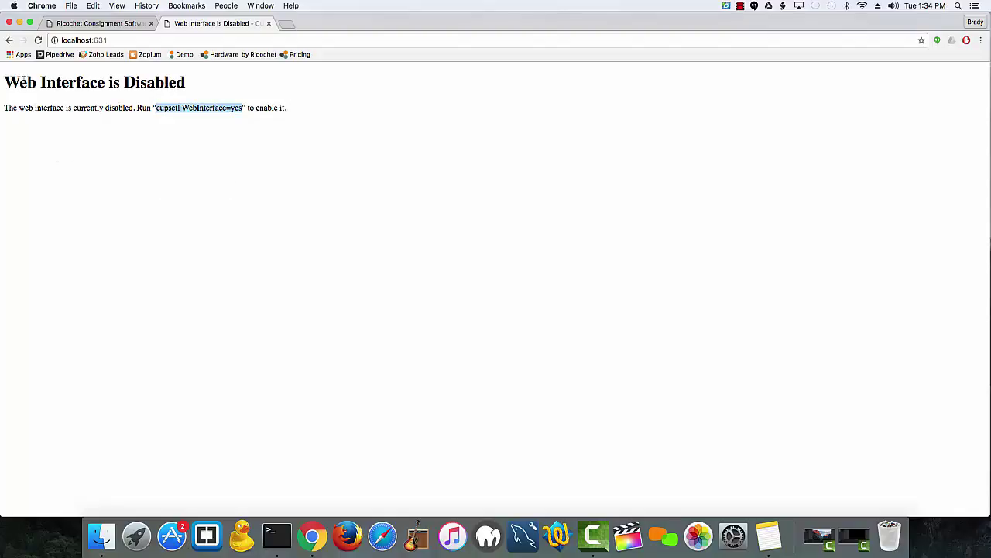
pyautogui.click(38, 41)
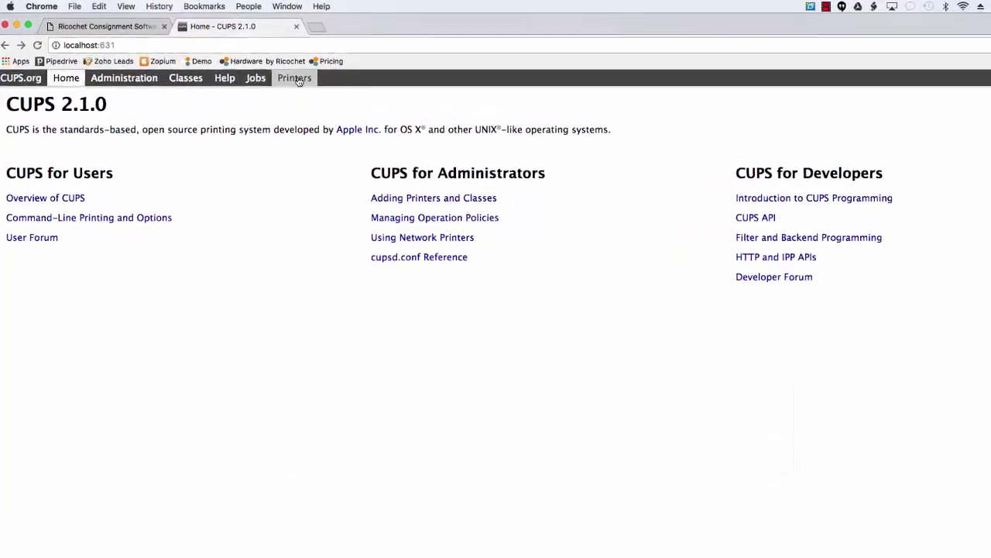
pyautogui.click(299, 81)
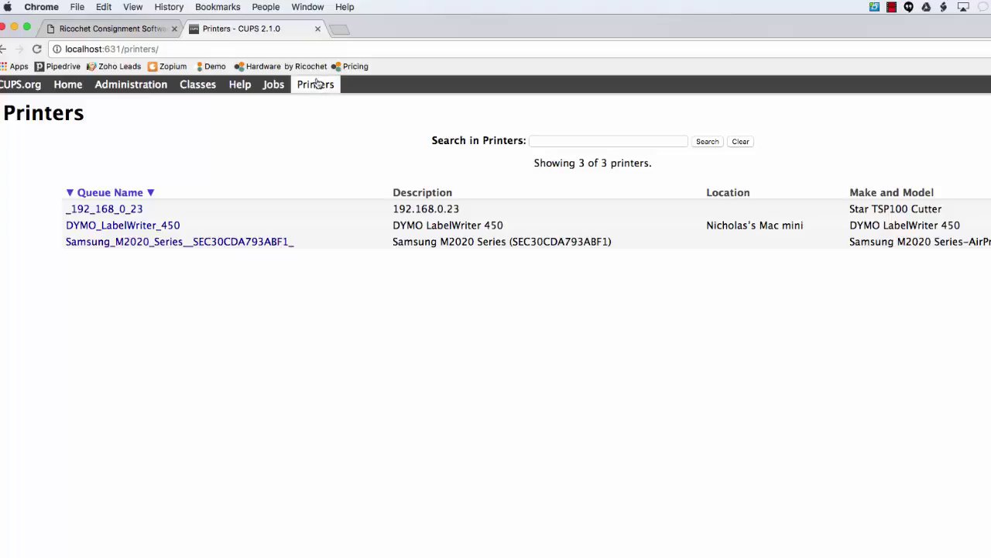
pyautogui.click(173, 225)
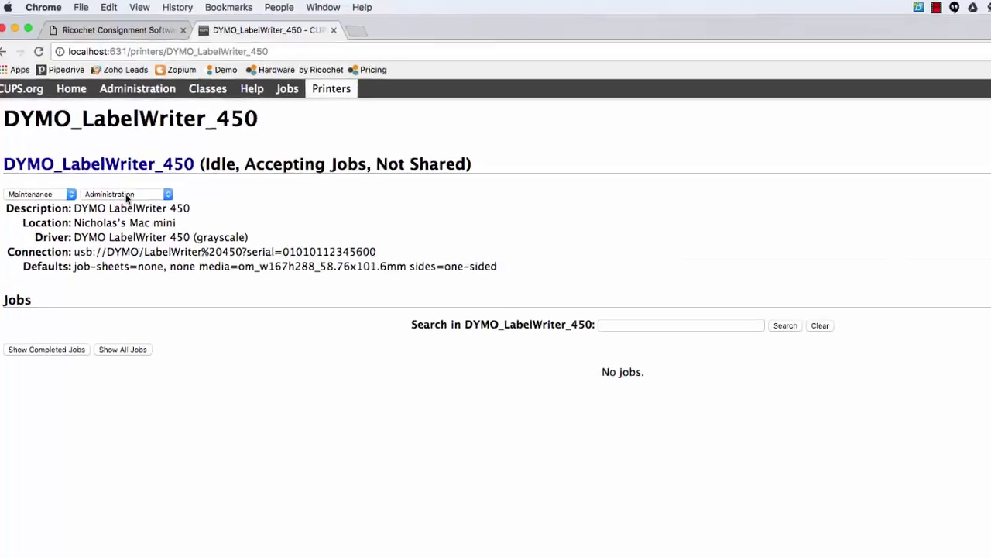
pyautogui.click(171, 197)
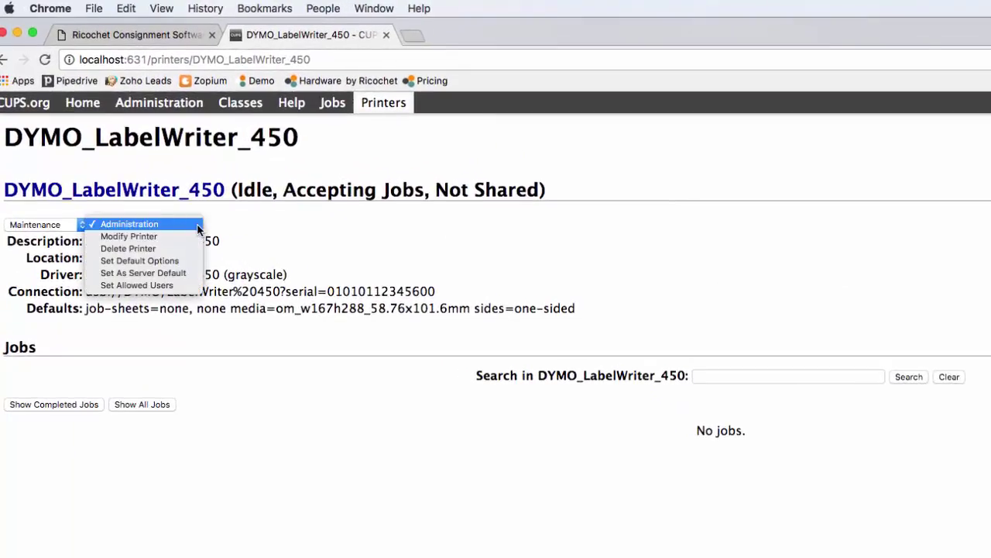
pyautogui.click(183, 261)
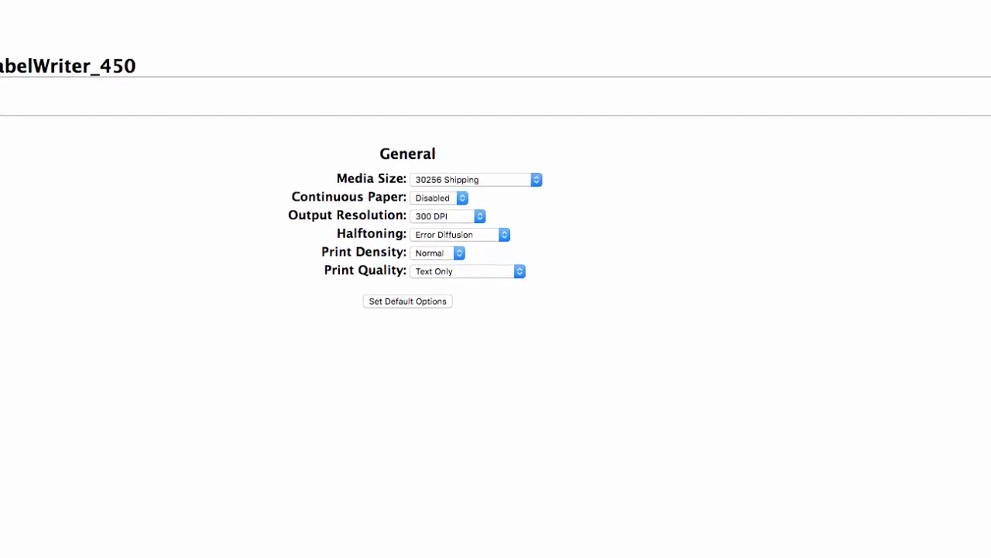
# Choose Media Size 30334 2-1/4 in x 1-1/4 in and submit Set Default Options.
pyautogui.click(537, 184)
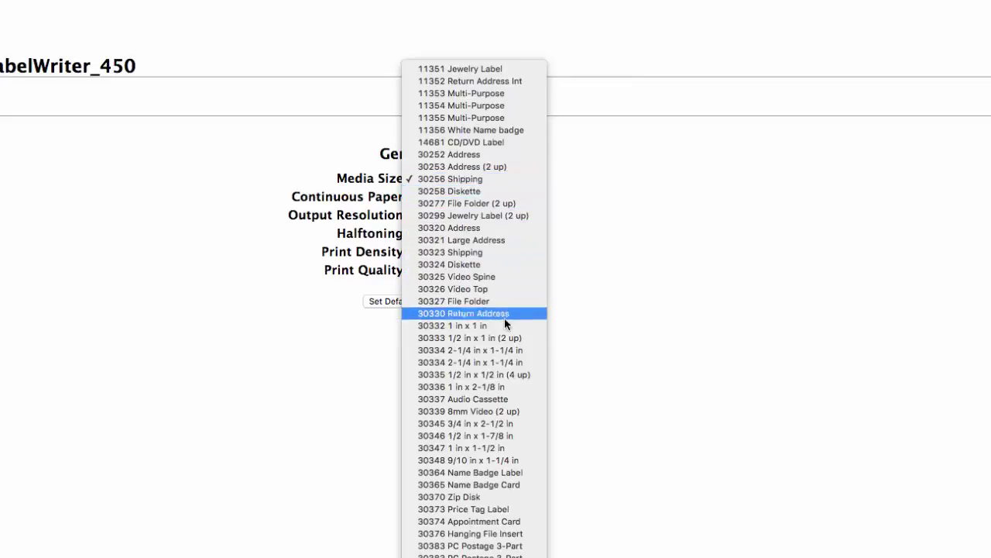
pyautogui.click(501, 357)
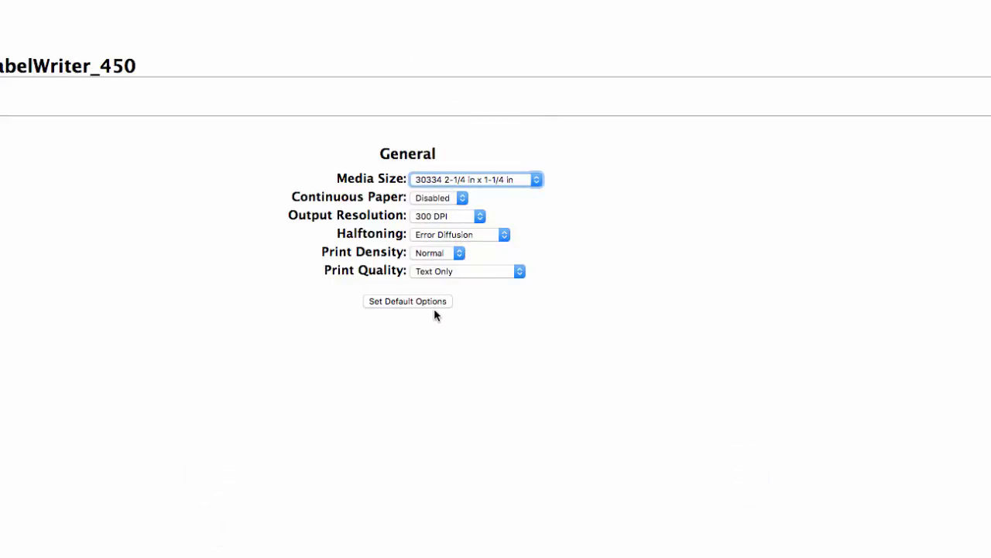
pyautogui.click(431, 305)
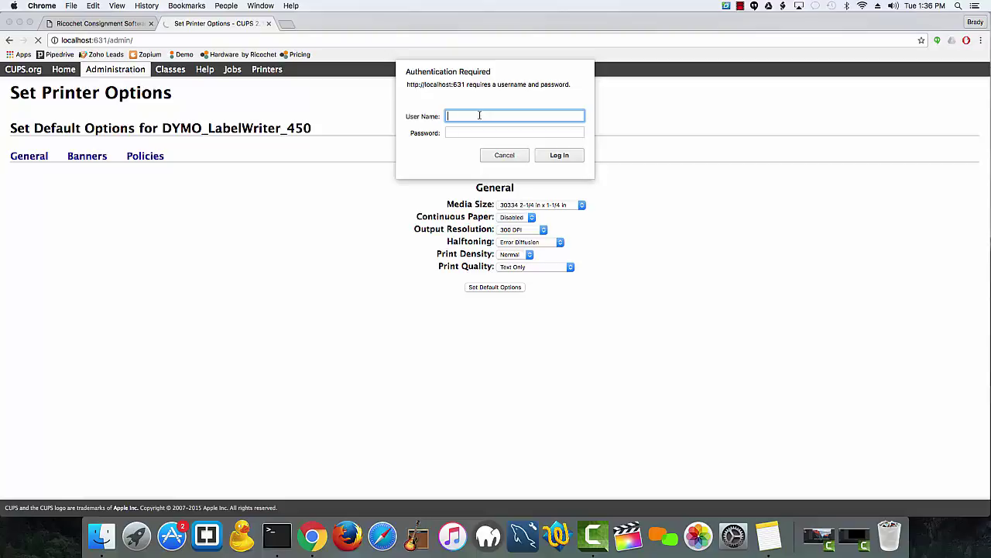
# Log in with the administrator credentials and decline Chrome's offer to save the password.
pyautogui.press('Down')
pyautogui.press('Return')
pyautogui.press('Return')
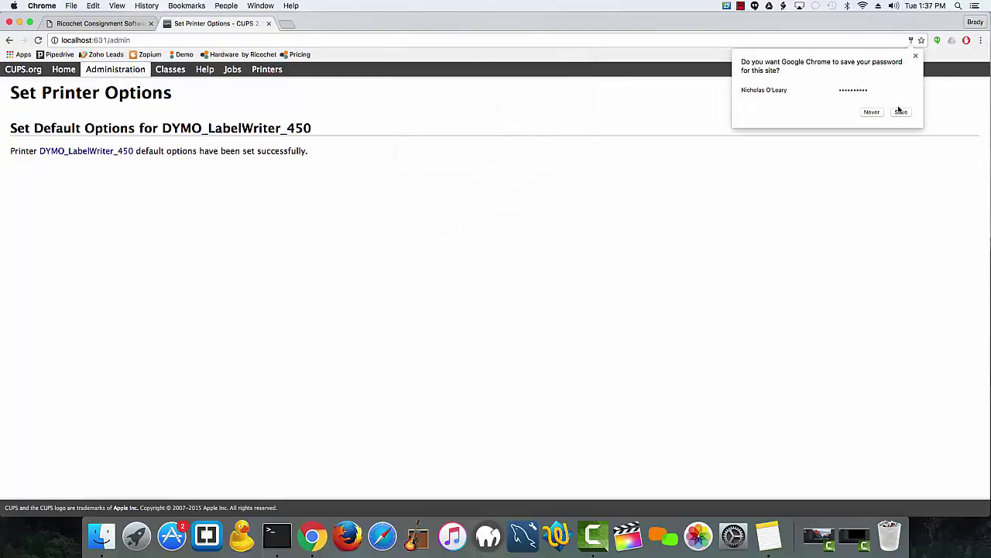
pyautogui.click(872, 113)
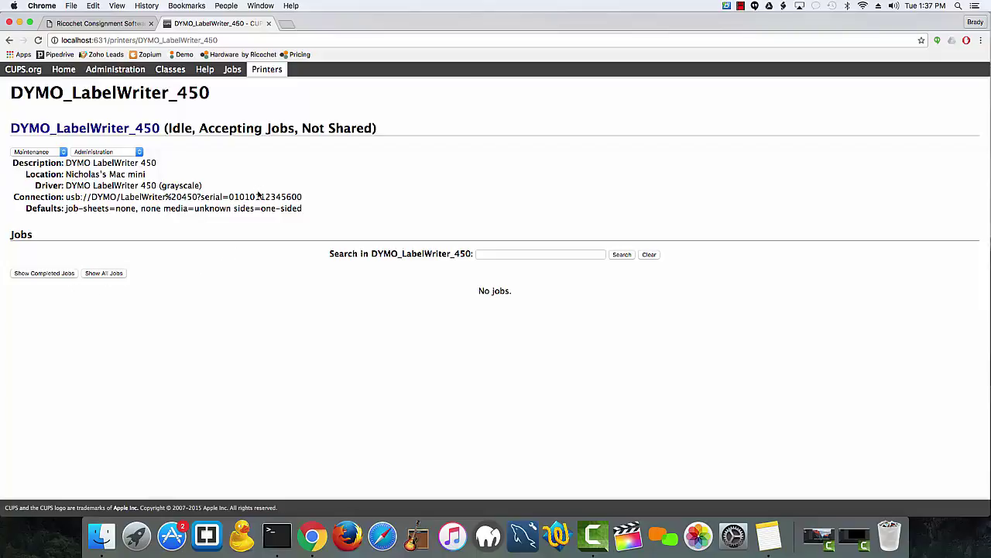
# In Ricochet Inventory, tick item 022001 Black and White End Table and print its label.
pyautogui.click(113, 24)
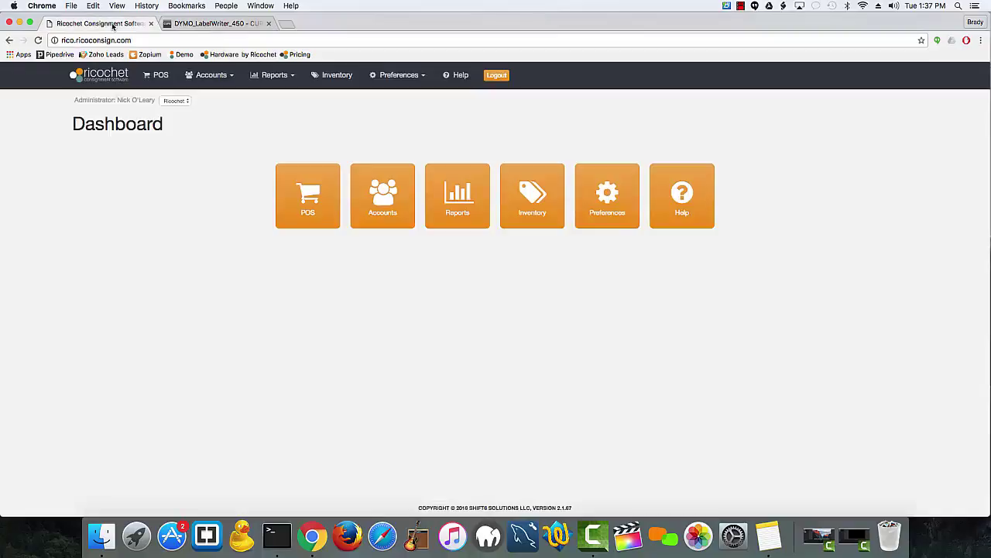
pyautogui.click(534, 222)
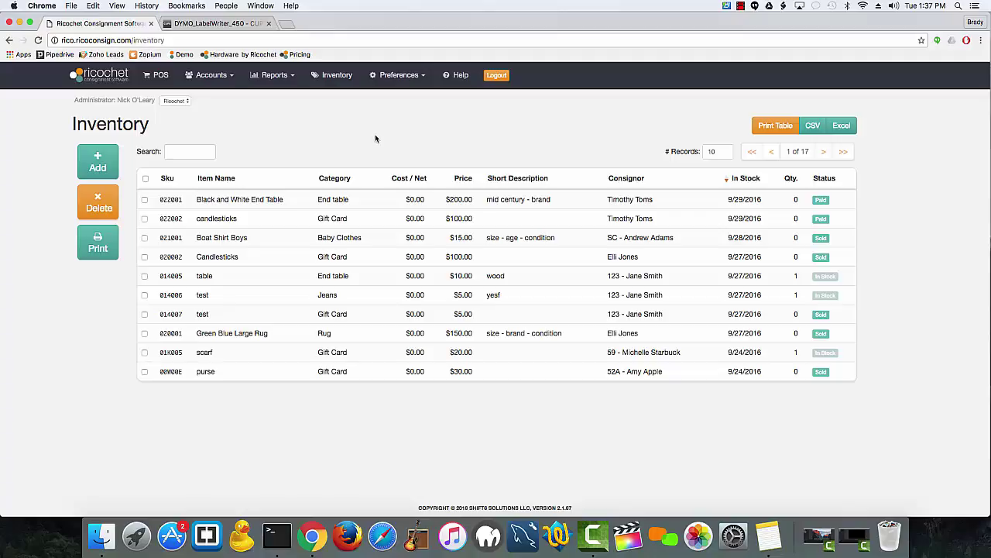
pyautogui.click(221, 77)
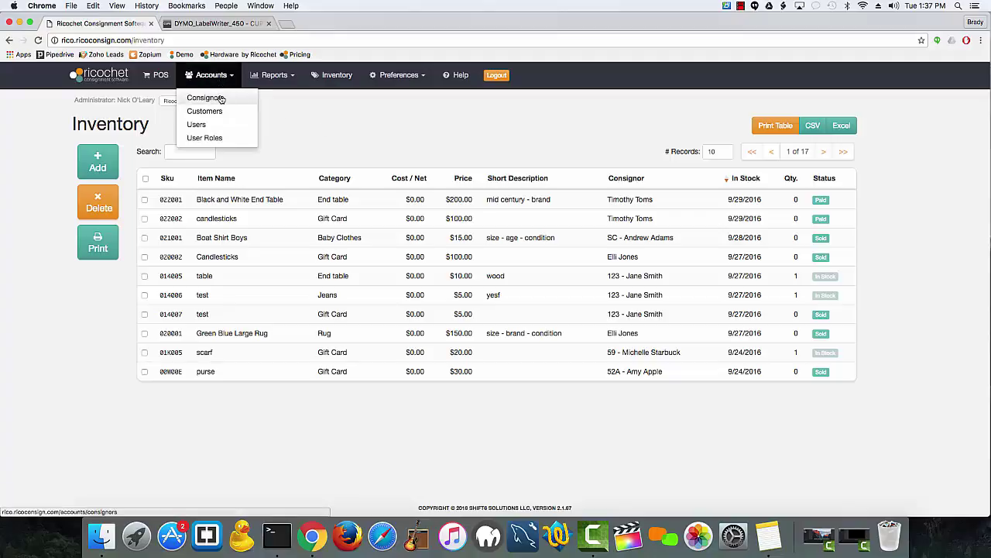
pyautogui.click(144, 200)
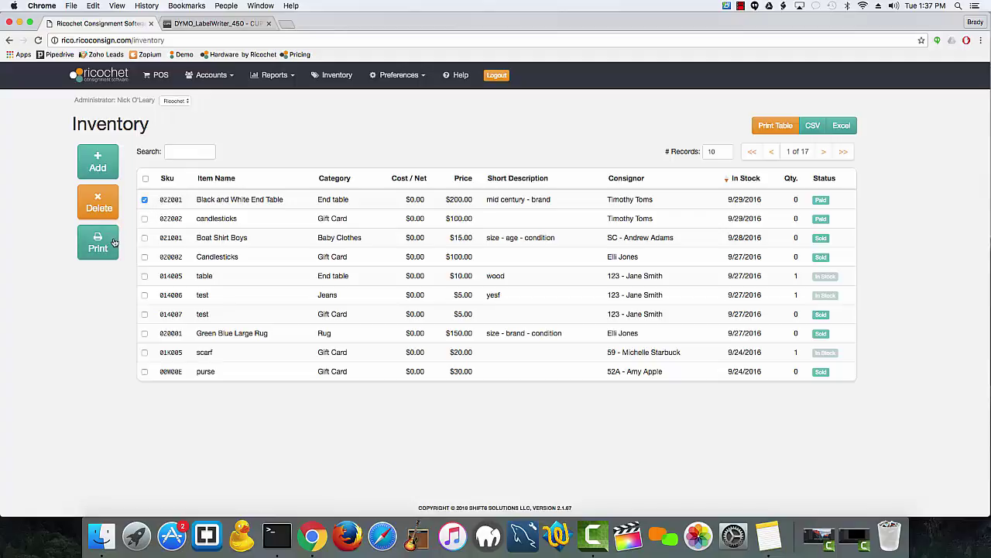
pyautogui.click(113, 242)
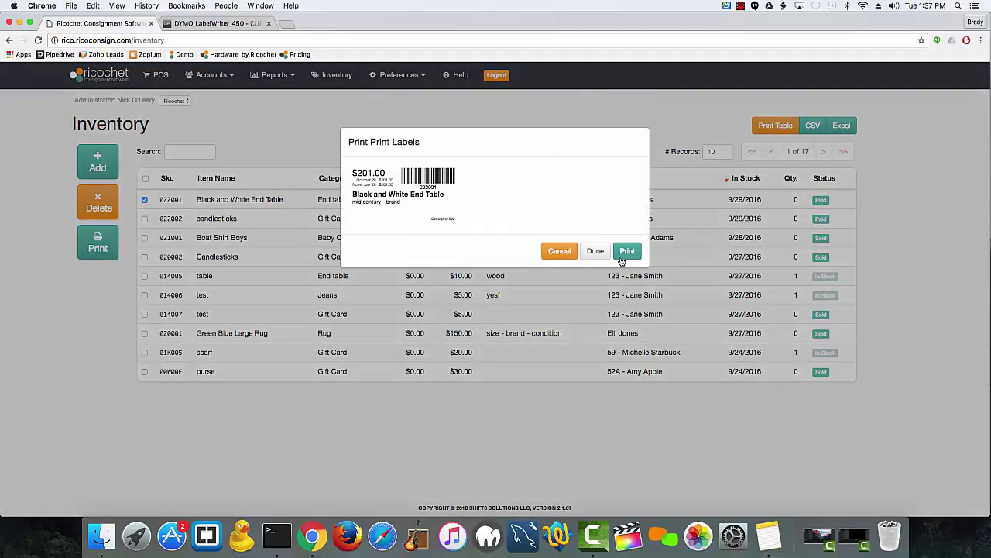
pyautogui.click(626, 252)
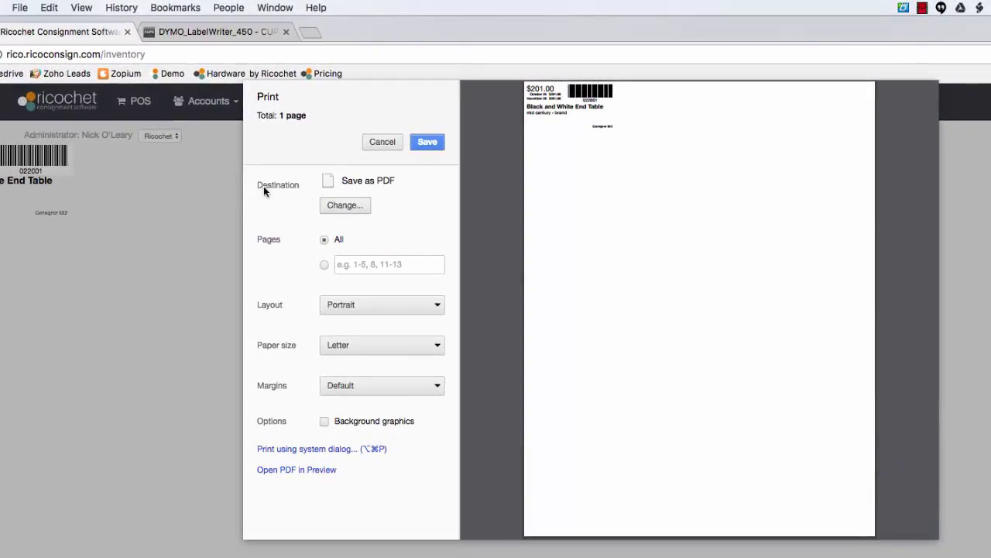
# Change the print destination to DYMO LabelWriter 450 and print the end table label.
pyautogui.click(353, 214)
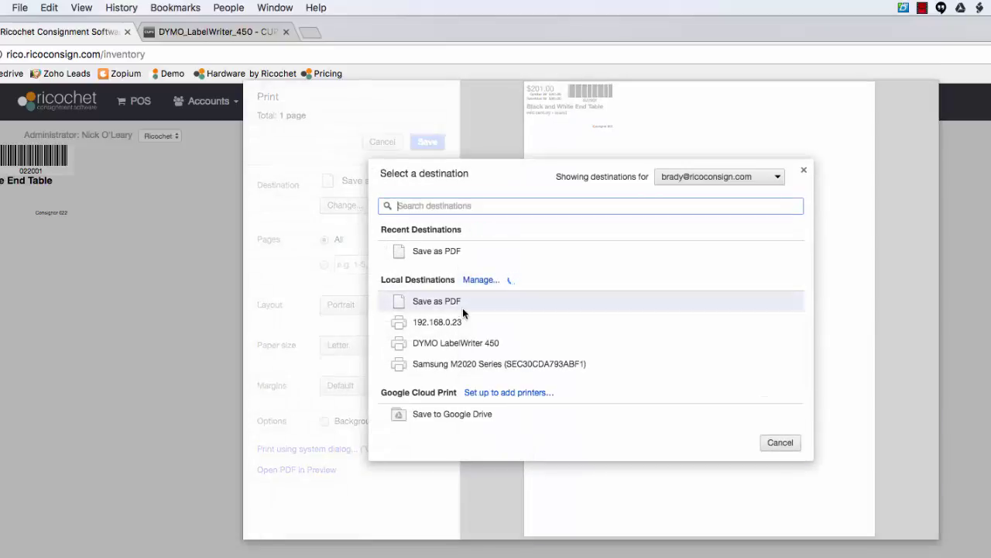
pyautogui.click(461, 344)
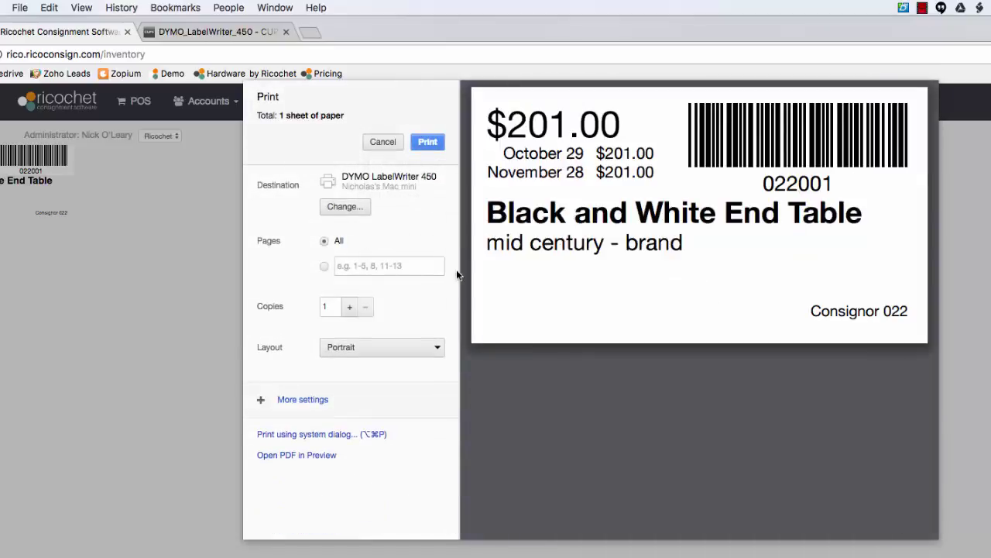
pyautogui.click(434, 145)
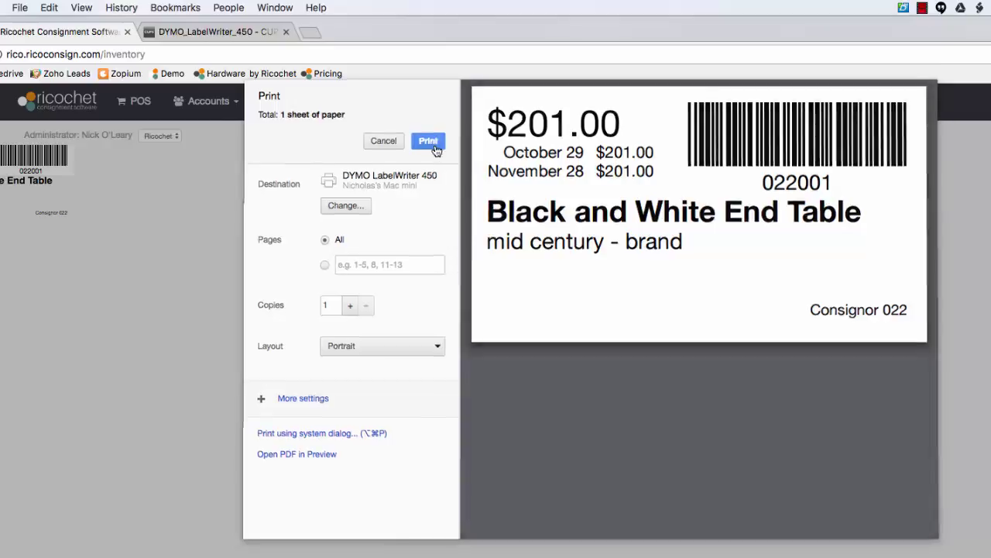